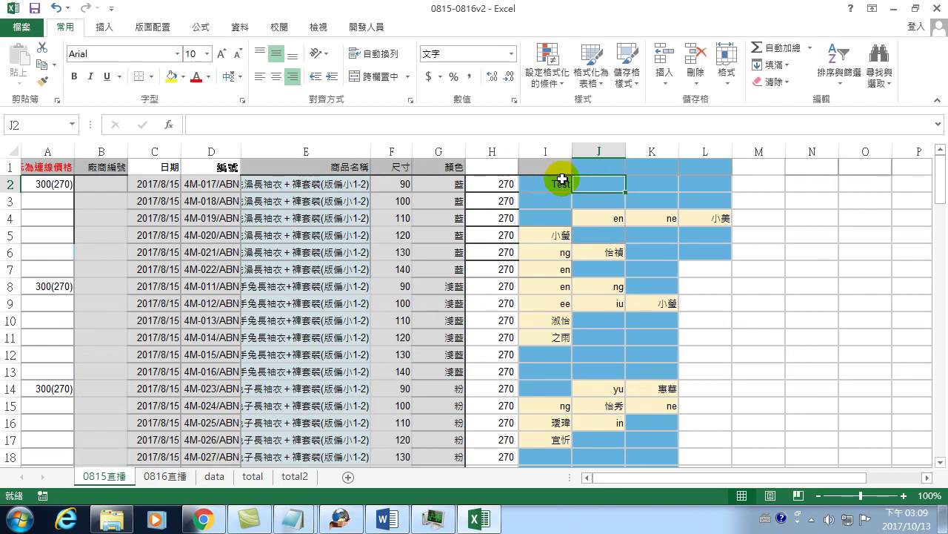
- Select buyer cell I2, check the data sheet's headers and cell A2, then return to 0815直播
left_click(546, 185)
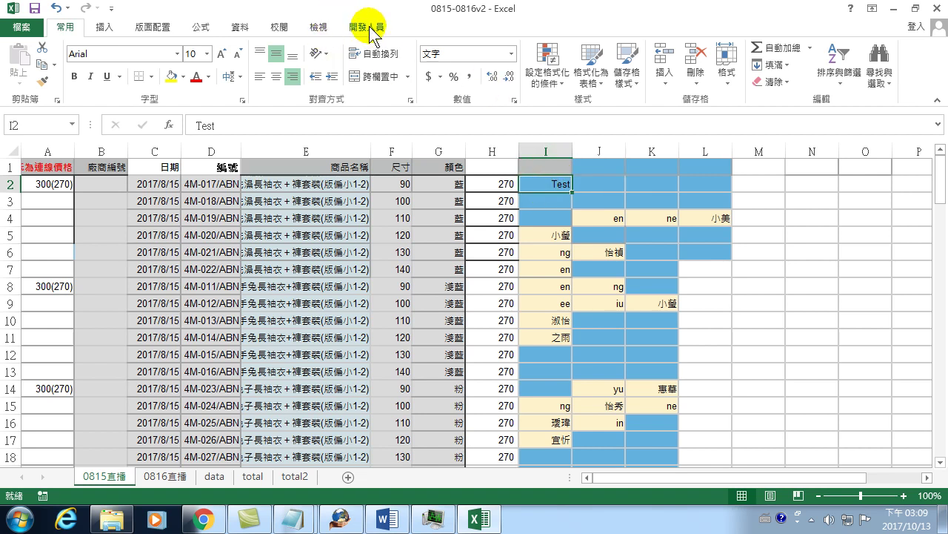
left_click(213, 478)
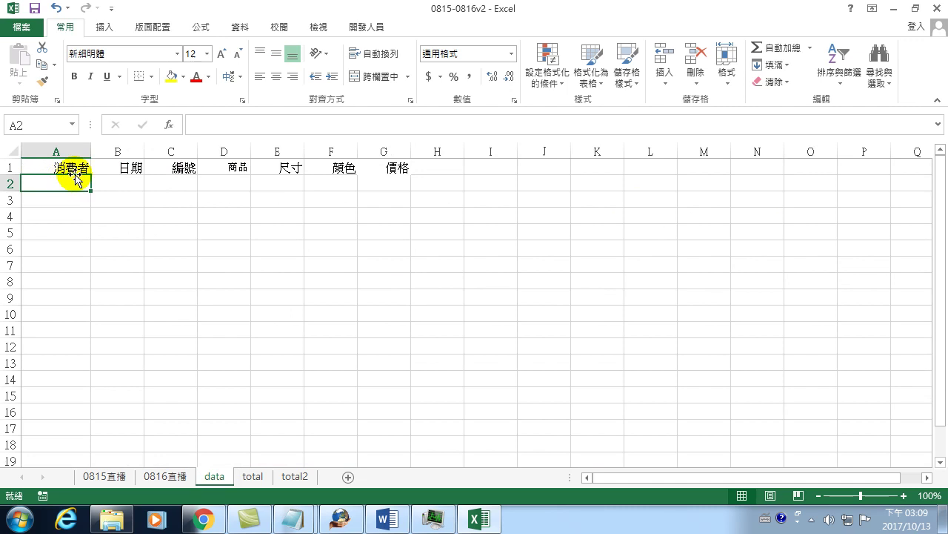
left_click(103, 478)
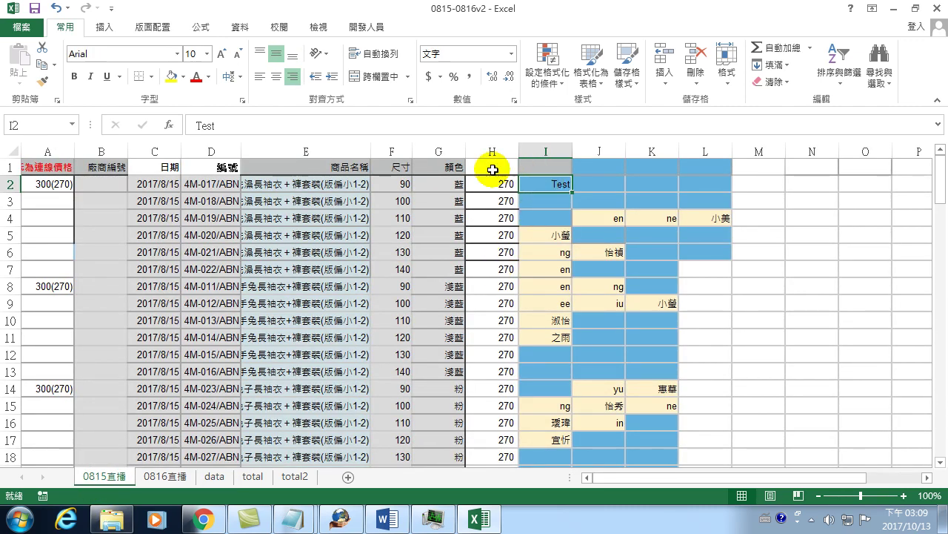
left_click(224, 478)
left_click(51, 183)
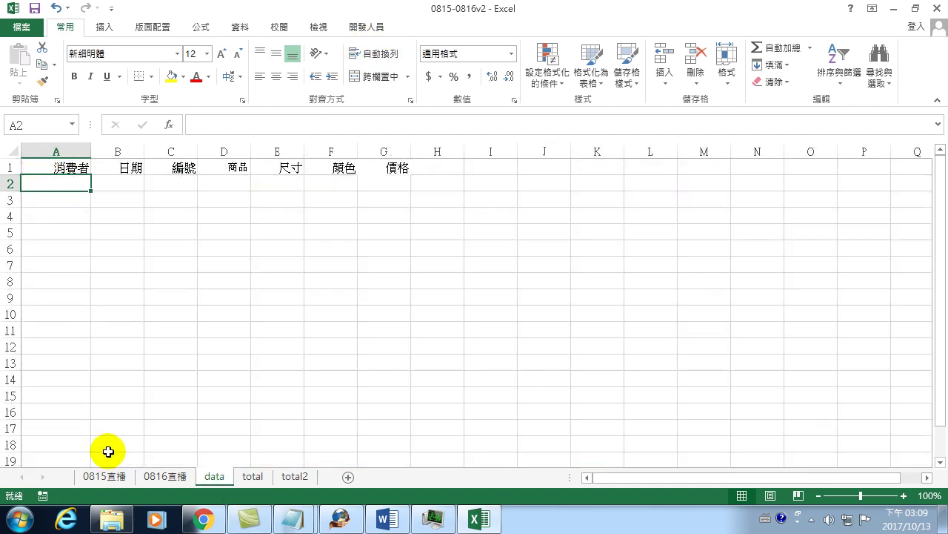
left_click(110, 477)
- Turn on Use Relative References for macro recording on the Developer tab
left_click(367, 28)
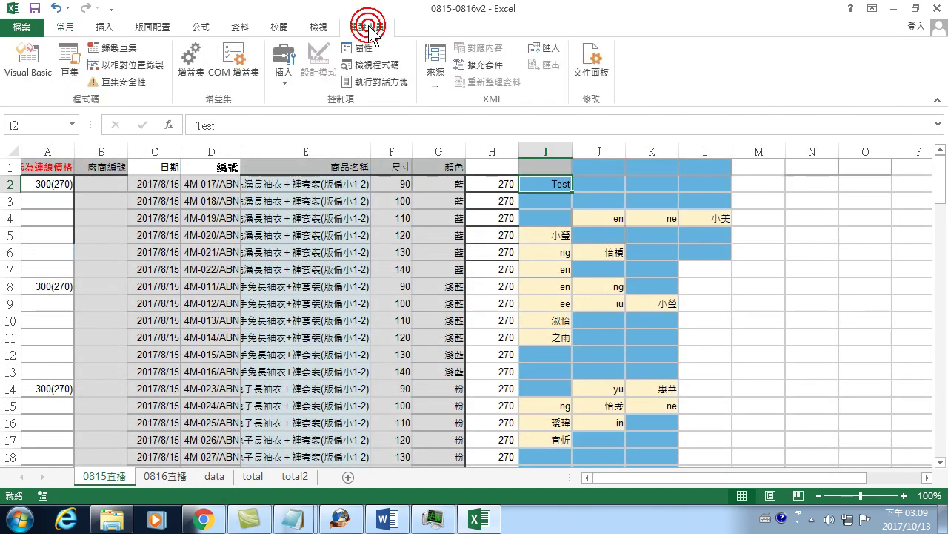
left_click(118, 65)
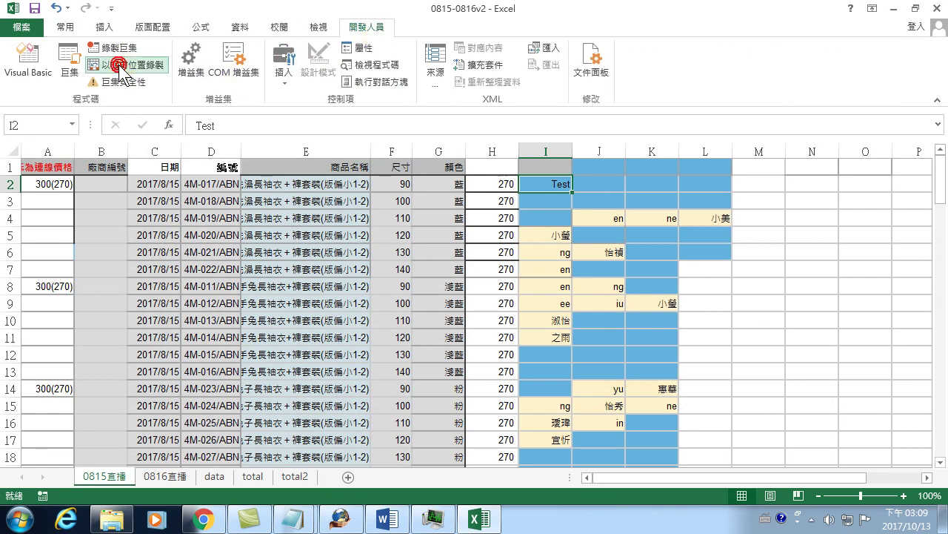
left_click(111, 47)
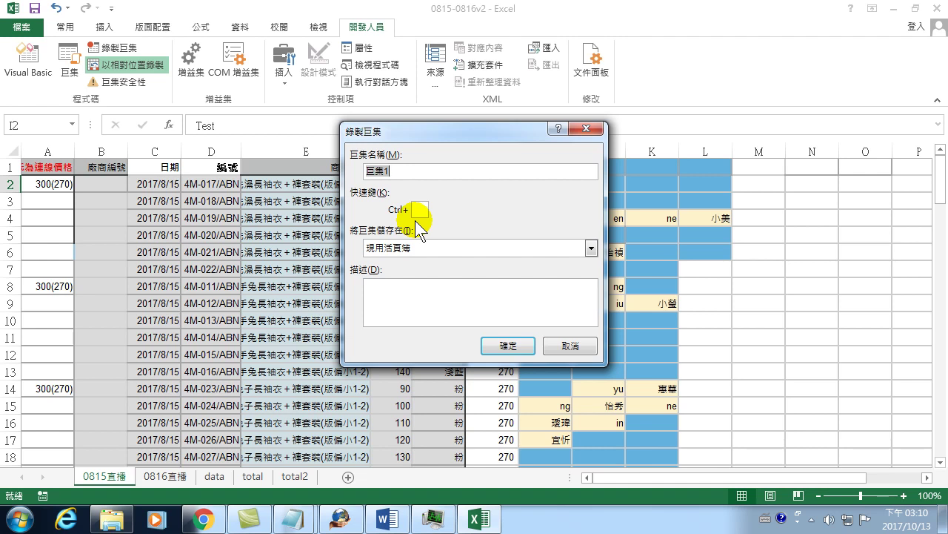
- Name the new macro sumlist and start recording
type("Ma")
key("BackSpace")
key("BackSpace")
type("sumL")
key("BackSpace")
type("list")
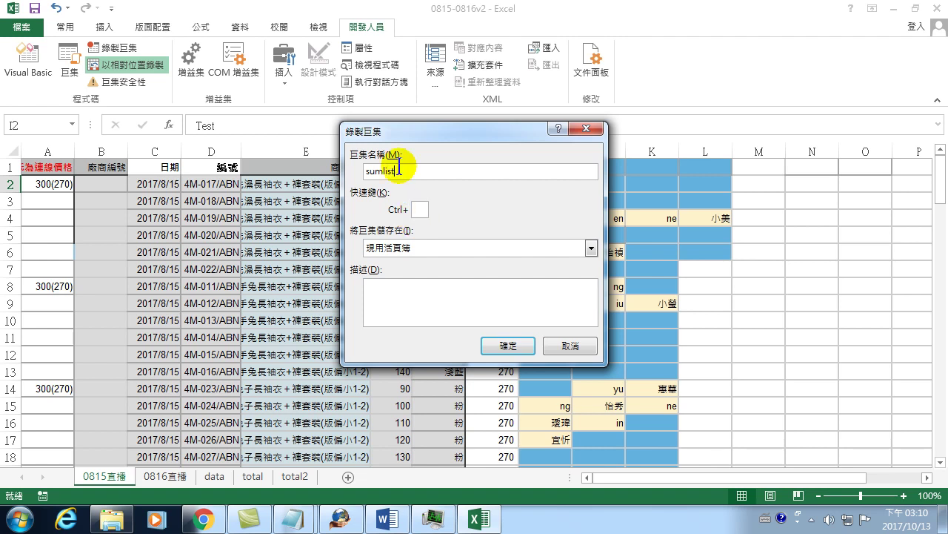
left_click(506, 346)
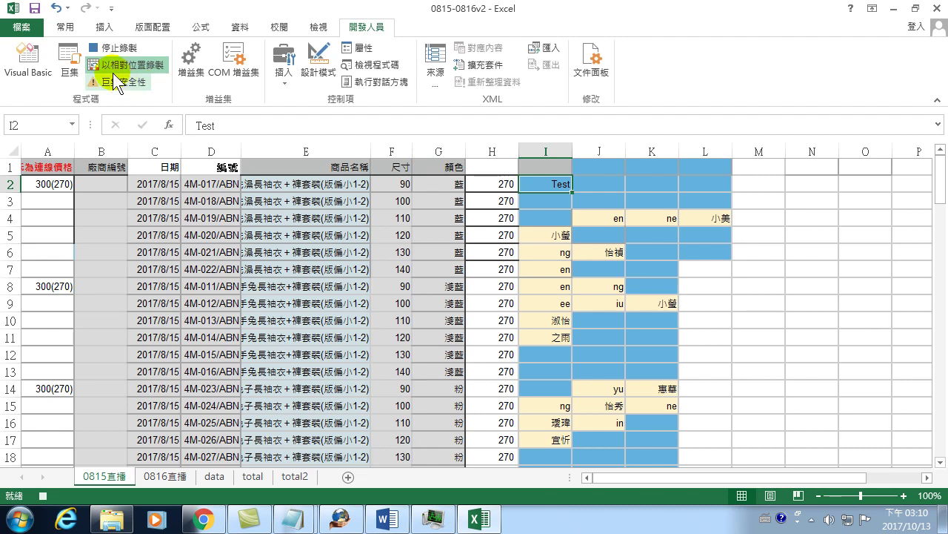
- Copy Test from I2 into data sheet cell A2, step to B2, and return to 0815直播
left_click(66, 27)
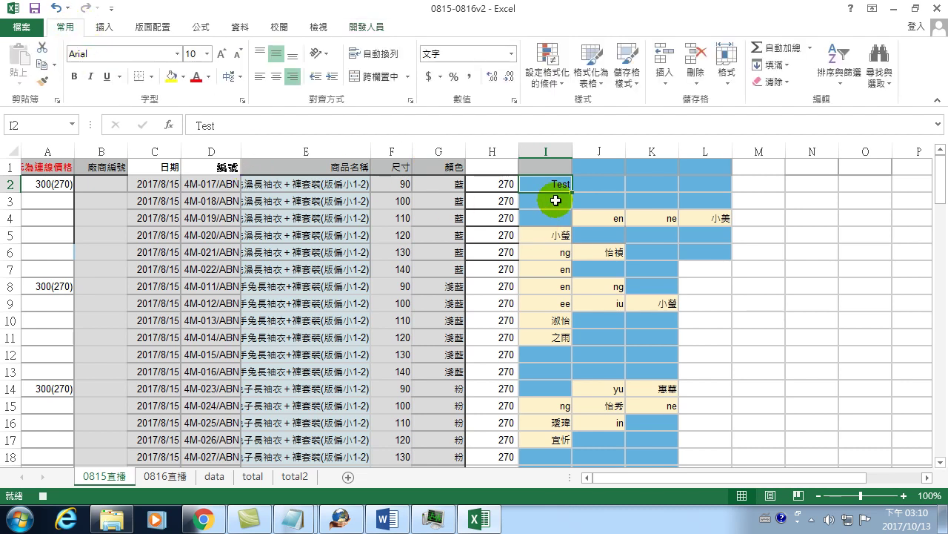
left_click(42, 65)
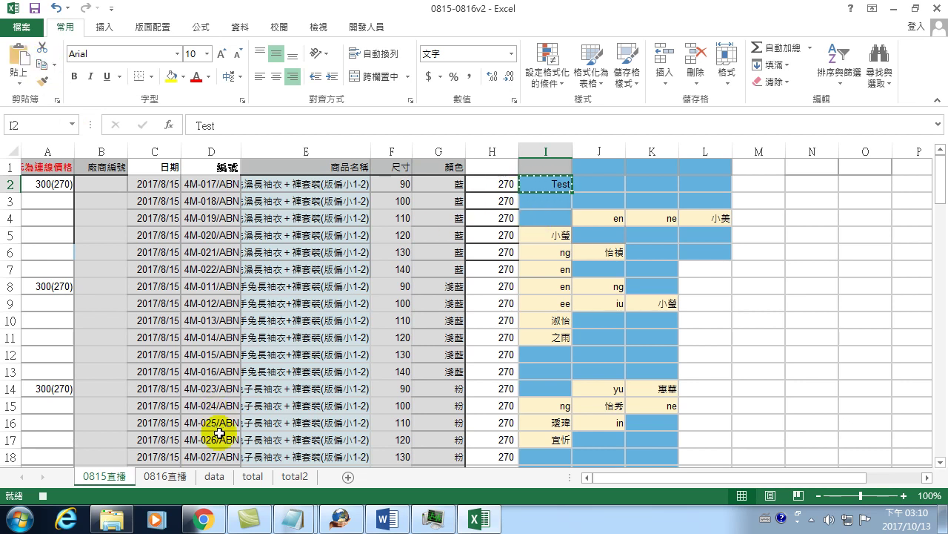
left_click(214, 477)
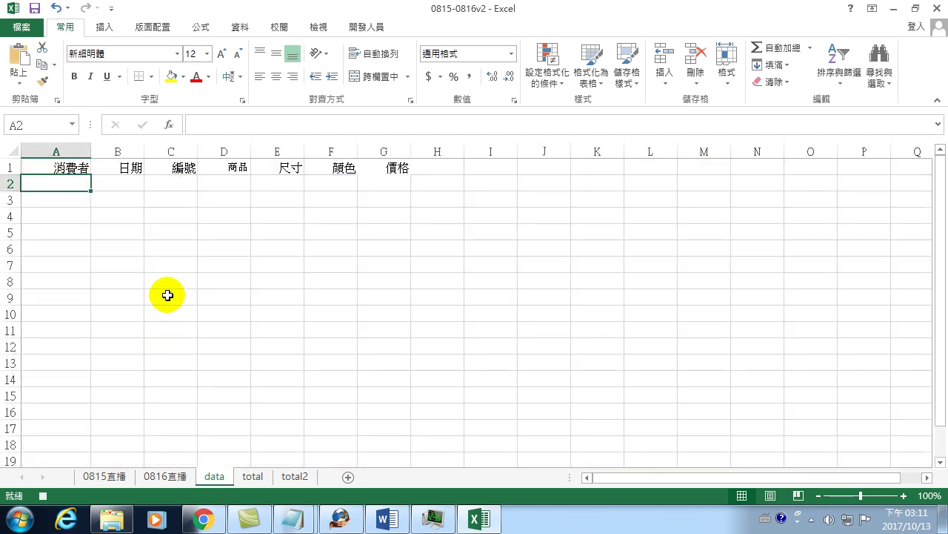
left_click(20, 57)
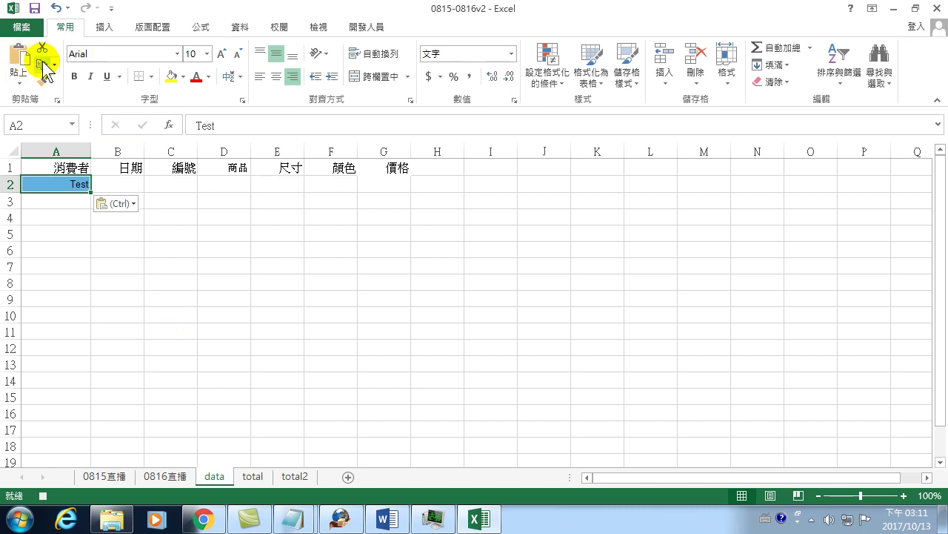
key("Right")
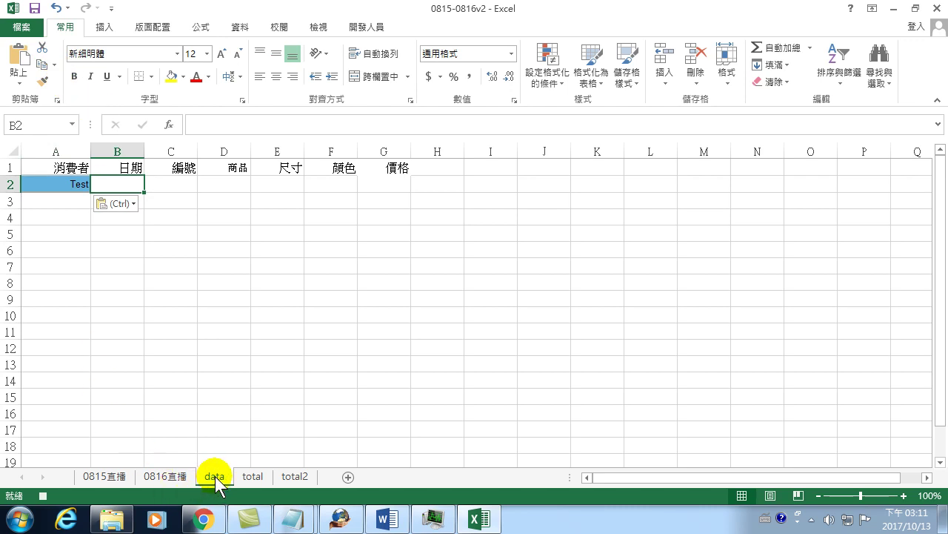
left_click(111, 477)
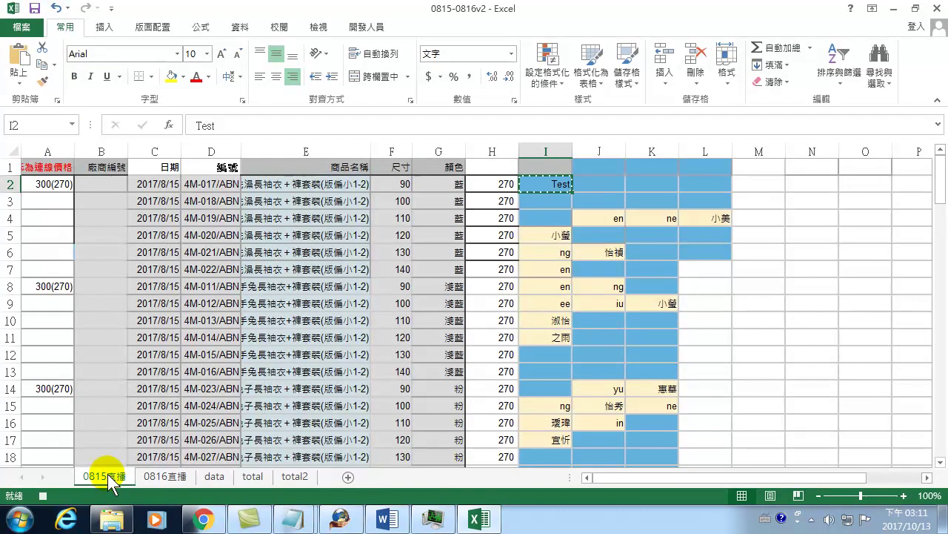
- Copy the 2017/8/15 order row C2:H2 into data sheet B2:G2, then move to A3
left_click(536, 191)
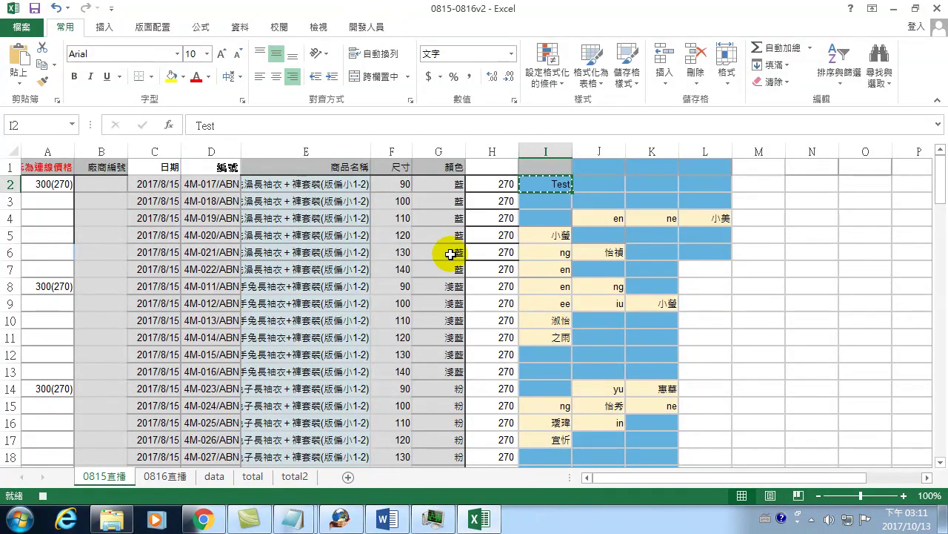
key("Left")
key("Left")
key("Left")
key("Left")
key("Left")
key("Left")
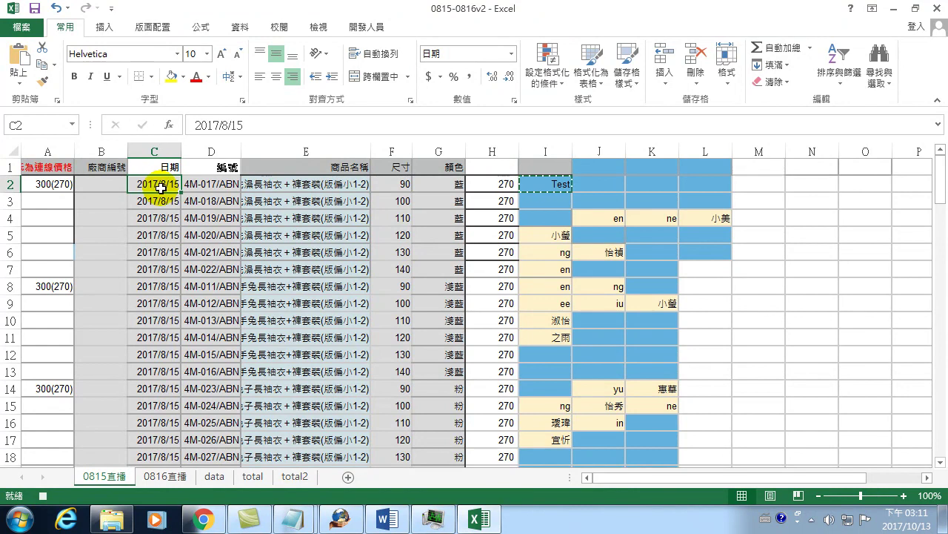
key("shift+Right")
key("shift+Right")
key("shift+Right")
key("shift+Right")
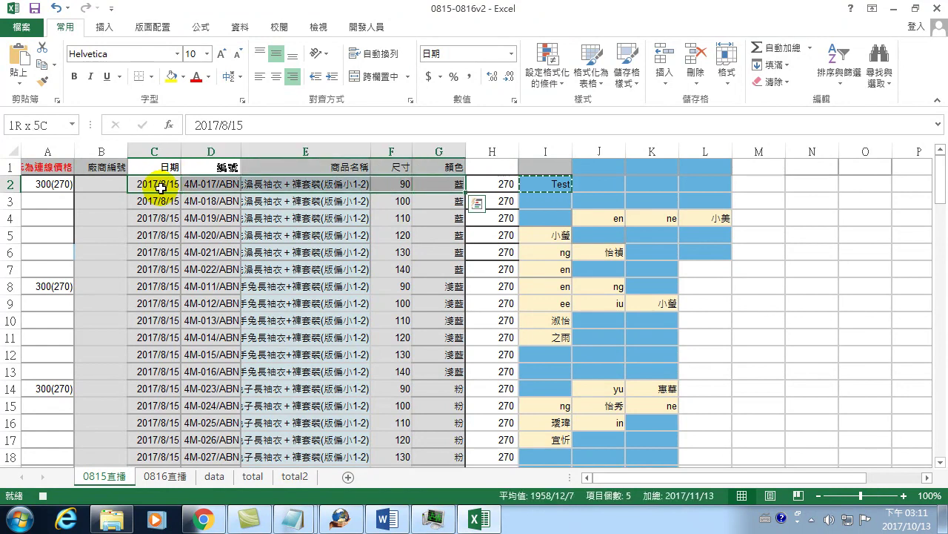
key("shift+Right")
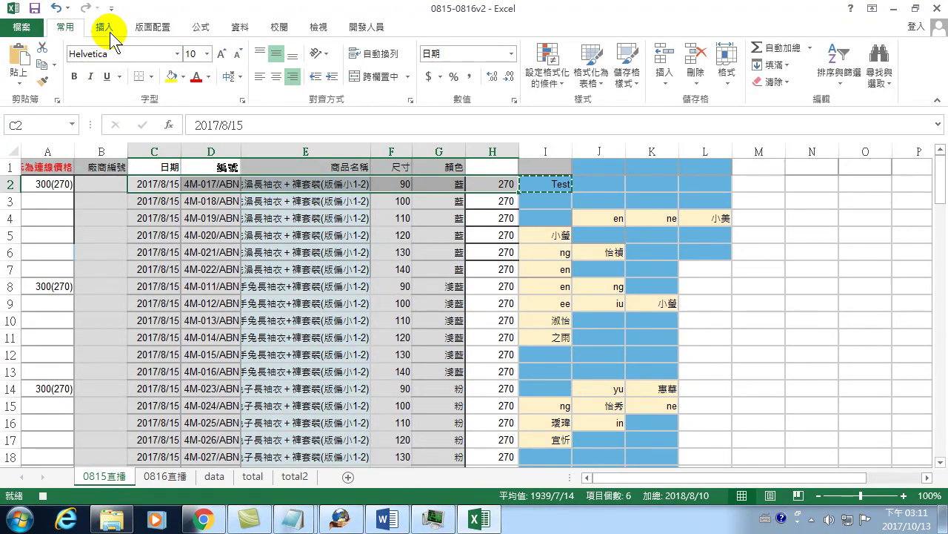
left_click(43, 65)
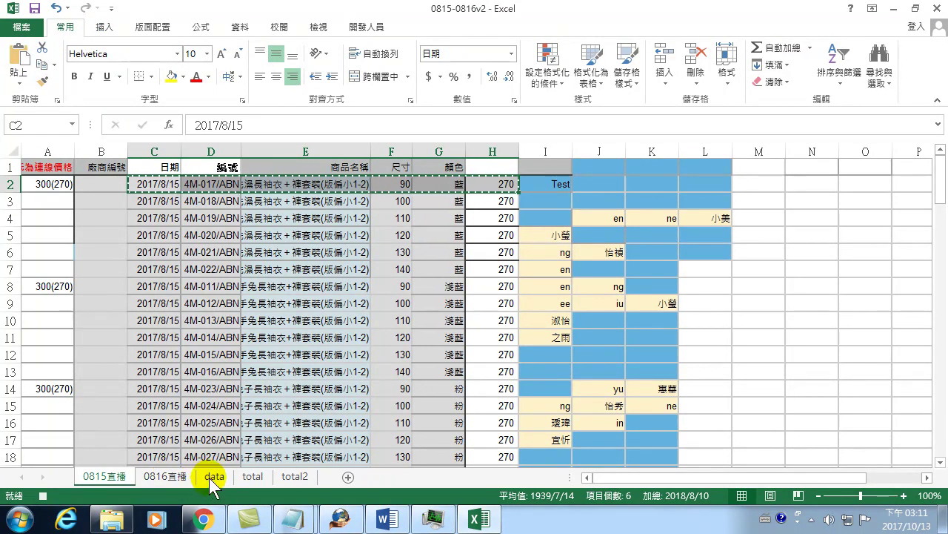
left_click(212, 476)
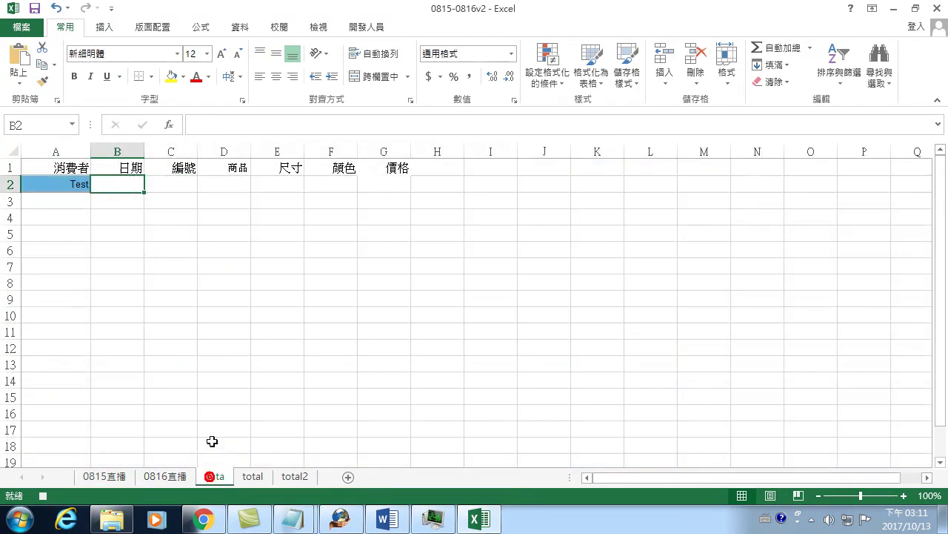
left_click(13, 52)
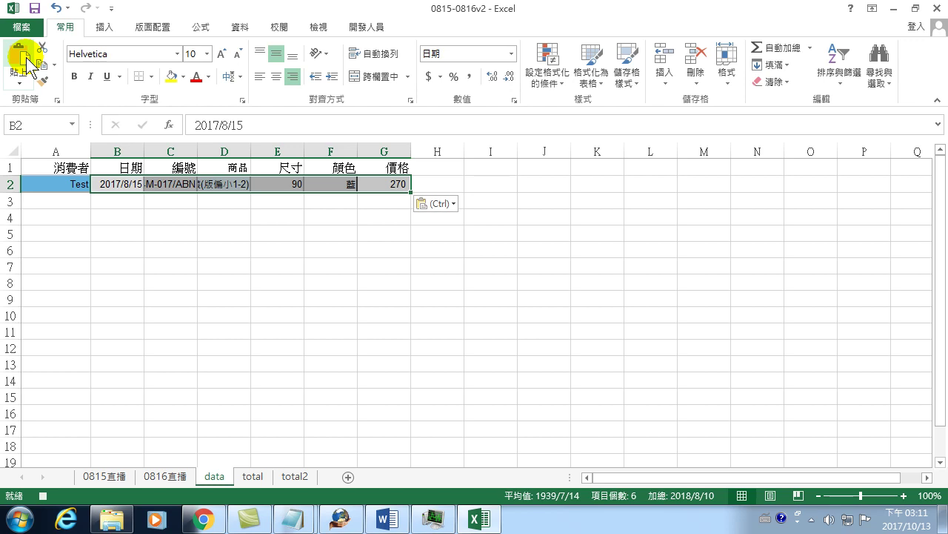
key("Left")
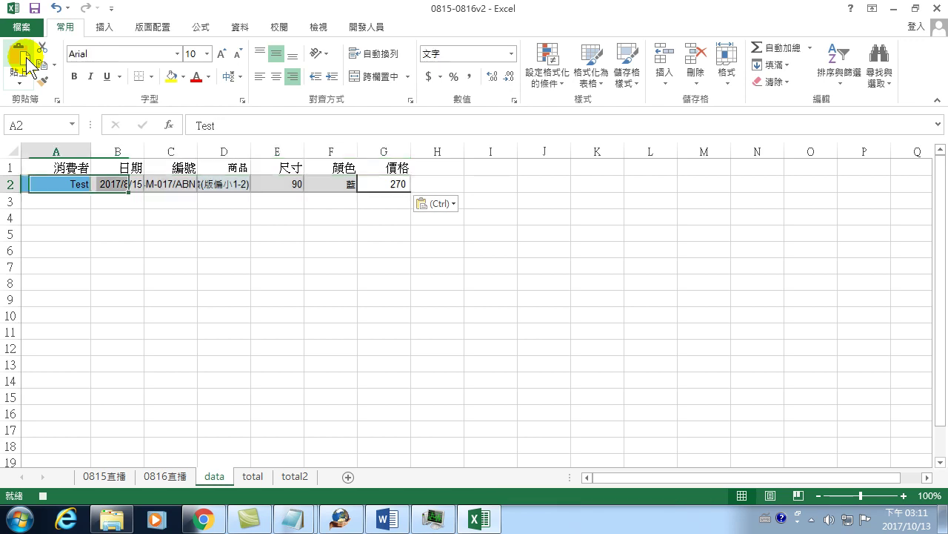
key("Down")
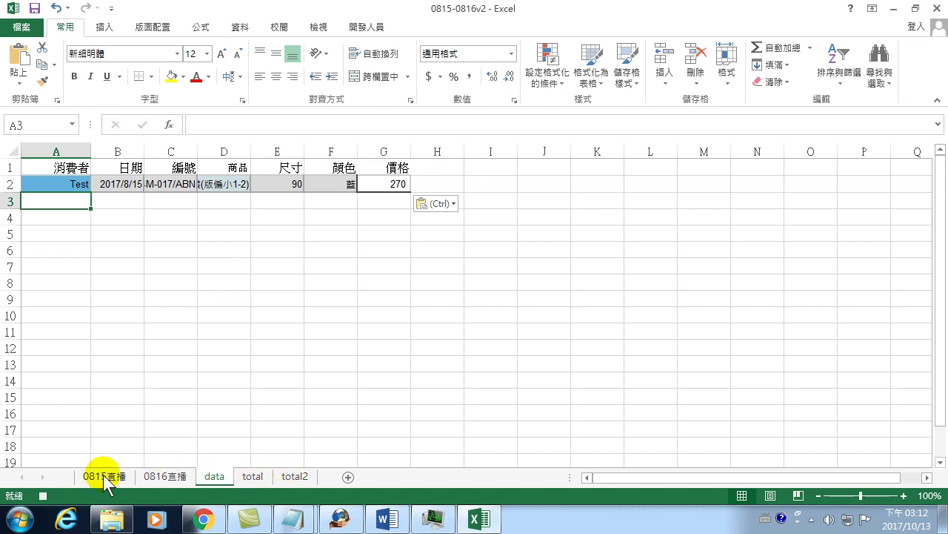
- On 0815直播, select buyer Test in I2 and move down to I3
left_click(104, 476)
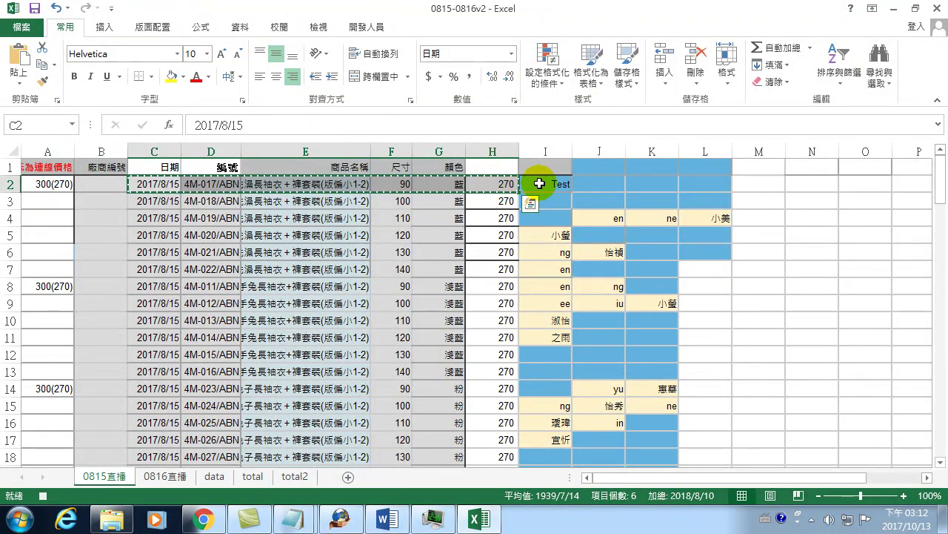
left_click(551, 184)
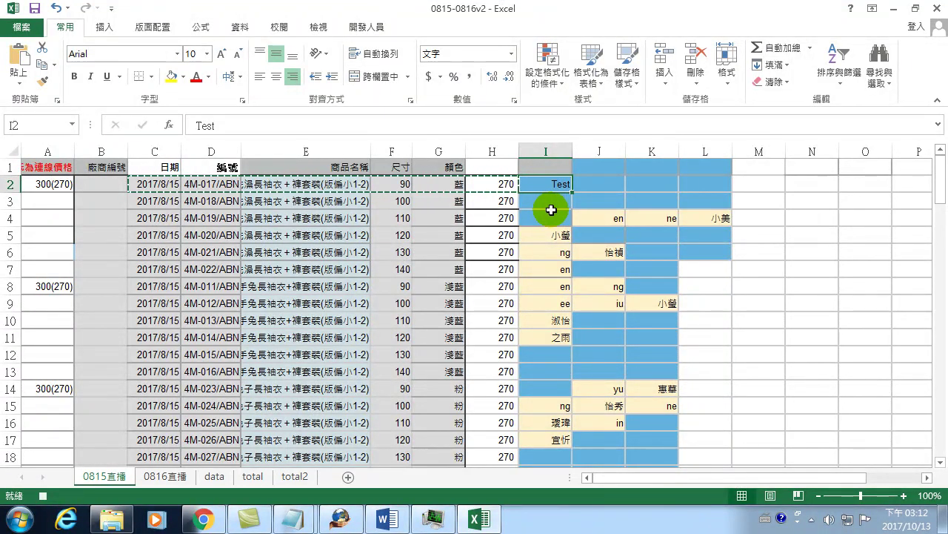
left_click(552, 211)
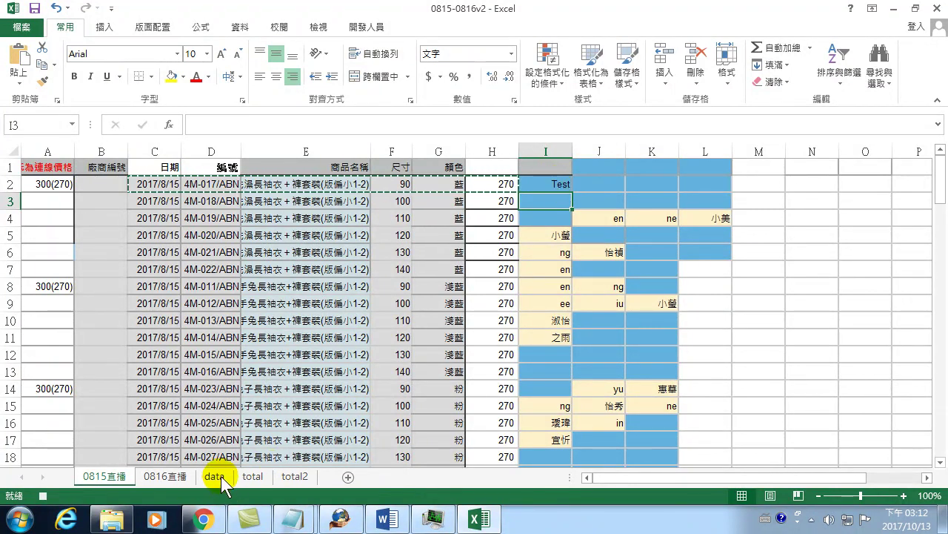
- Stop recording, review the sumlistI code in the VBA editor, then close the editor
left_click(368, 27)
left_click(112, 48)
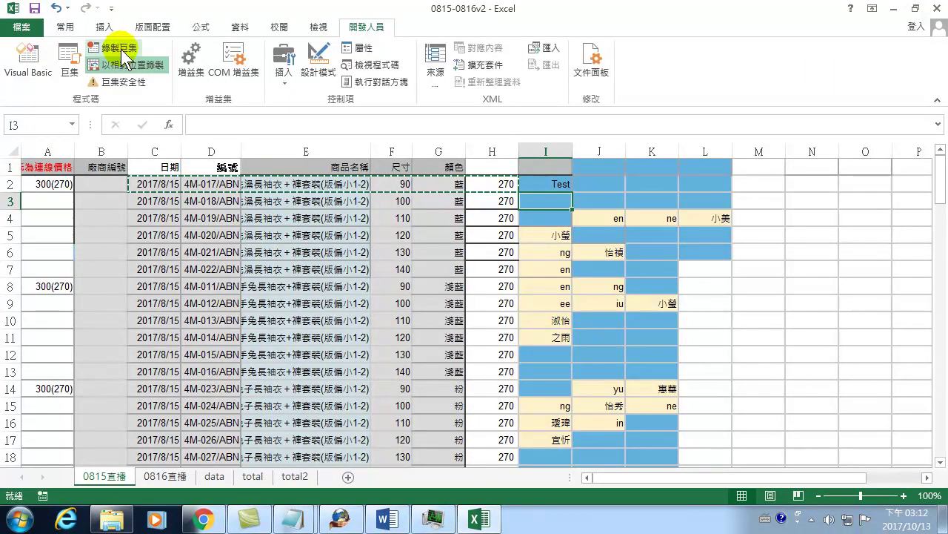
left_click(71, 61)
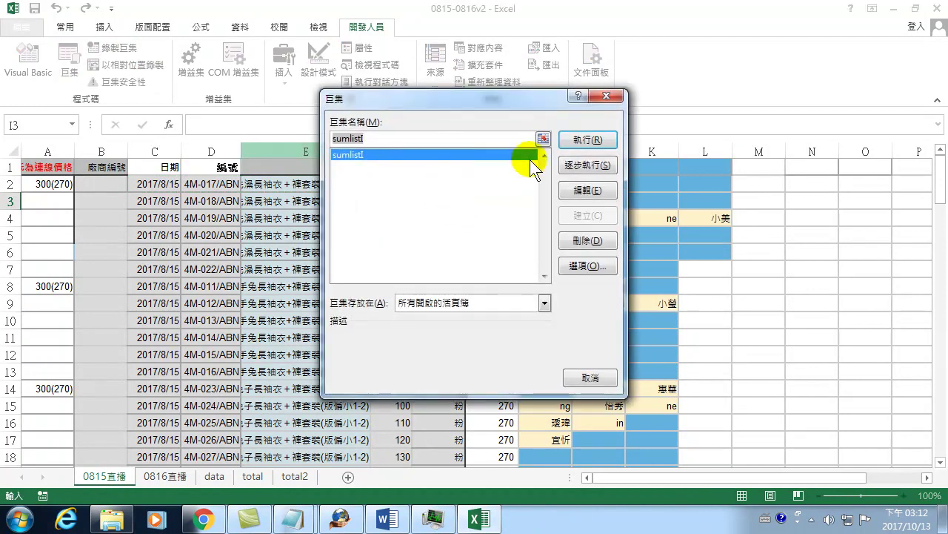
left_click(581, 187)
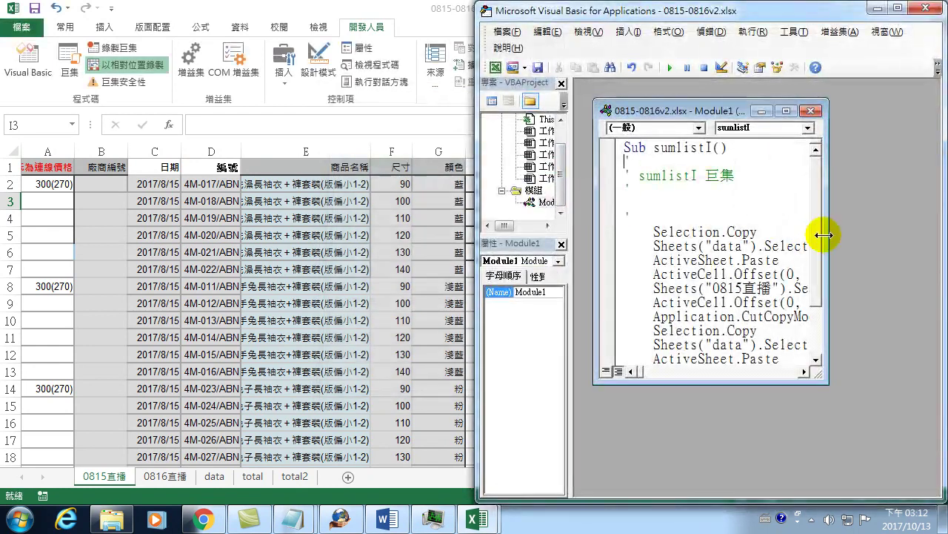
left_click_drag(824, 235, 935, 236)
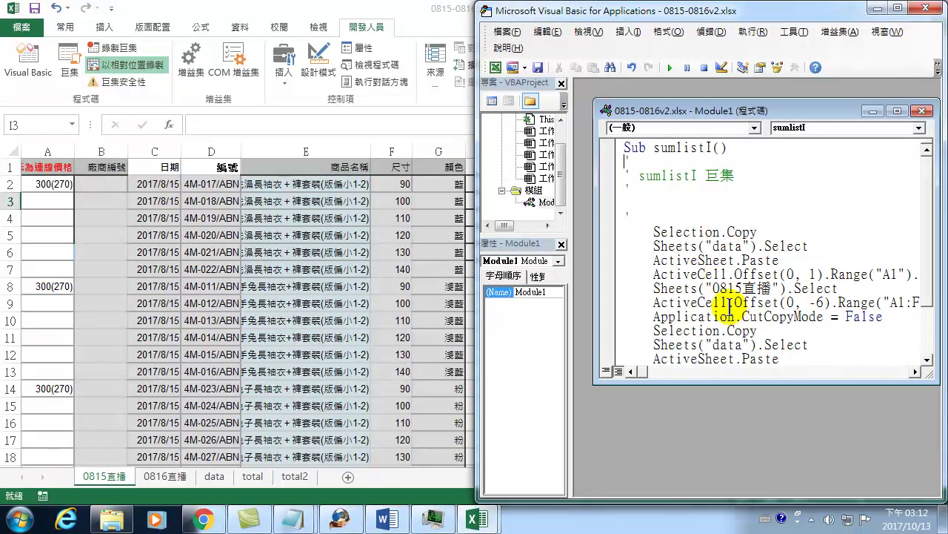
left_click(925, 9)
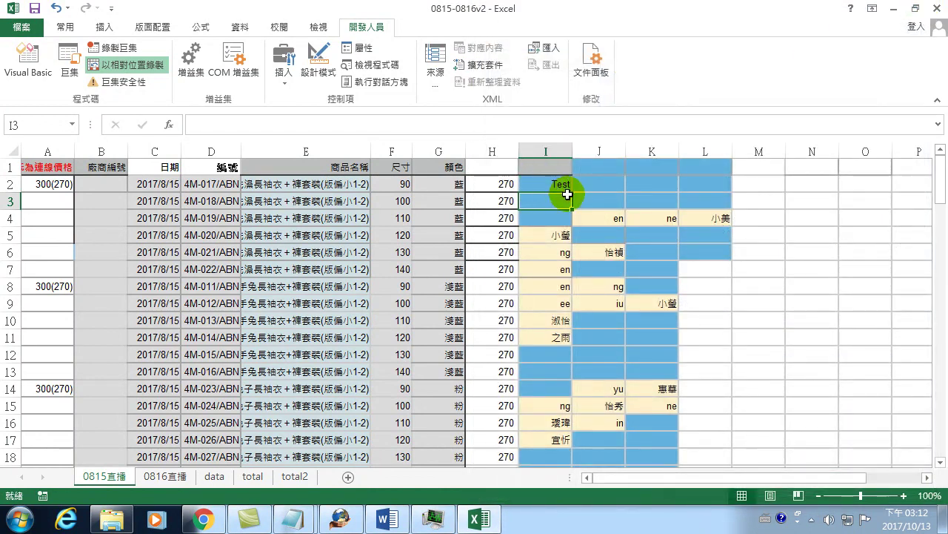
left_click(553, 184)
left_click(555, 184)
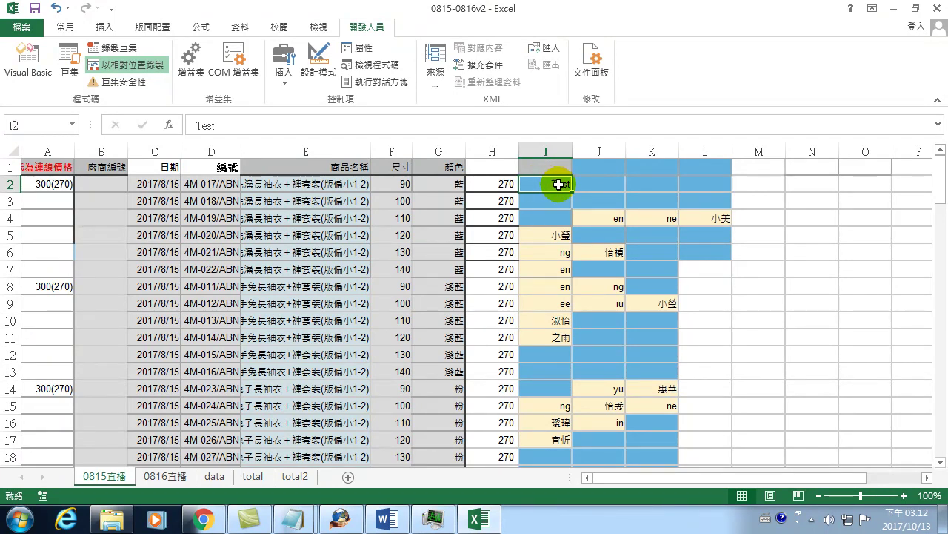
left_click(62, 27)
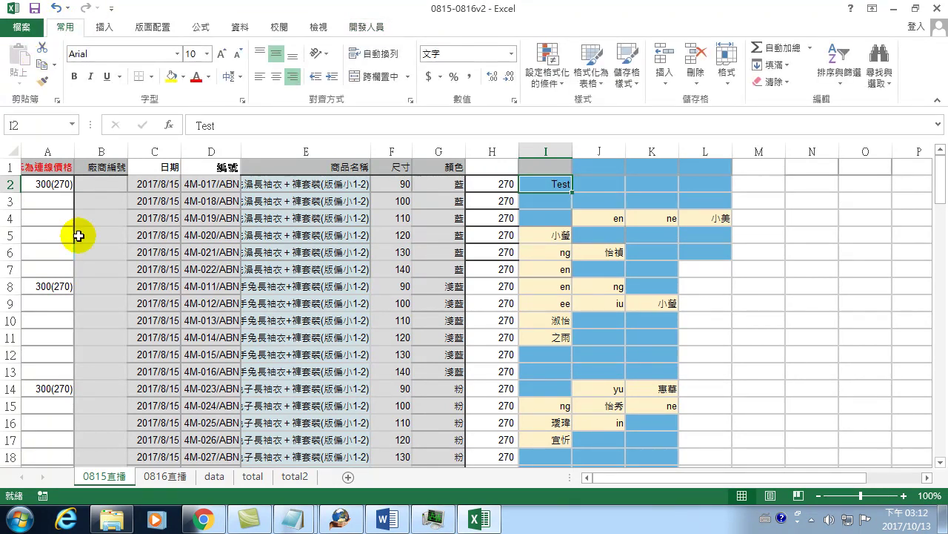
left_click(215, 482)
left_click(71, 186)
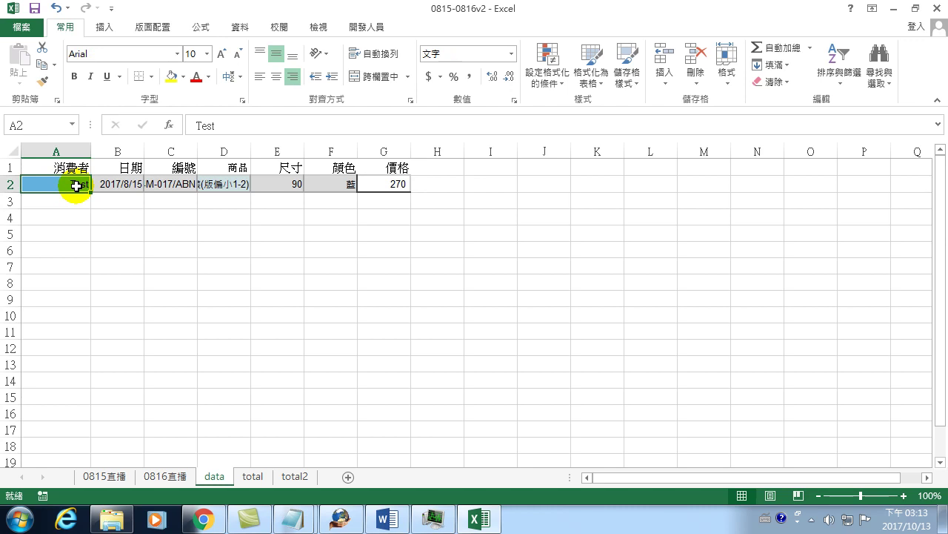
key("Tab")
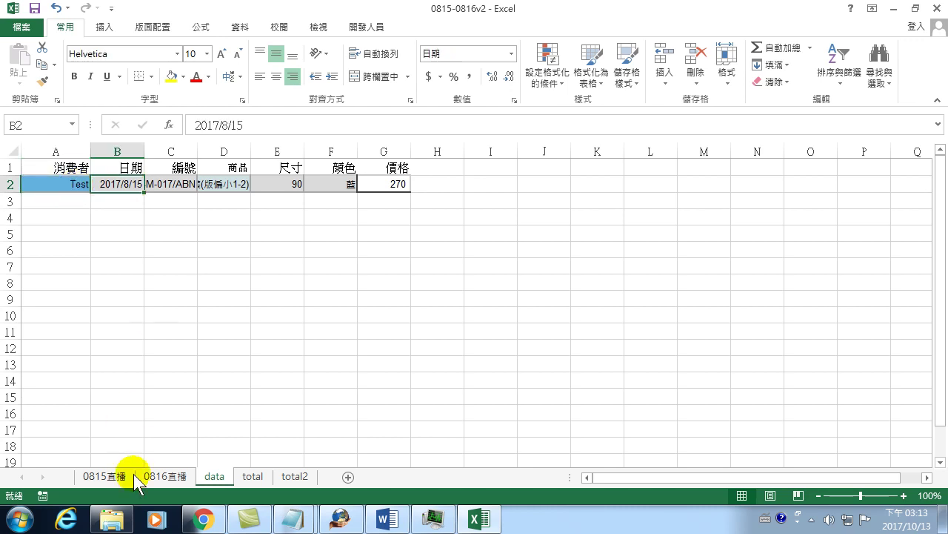
left_click(116, 476)
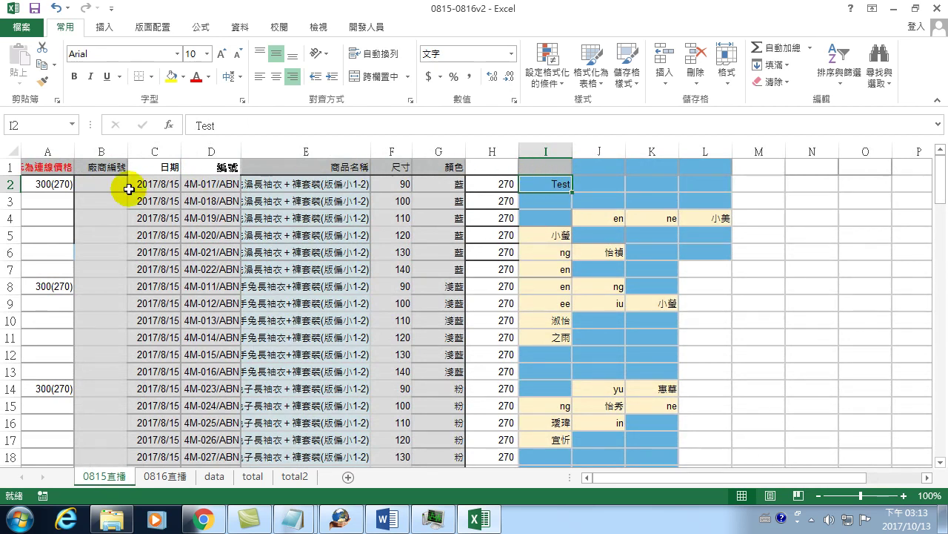
left_click_drag(141, 184, 502, 189)
left_click(46, 67)
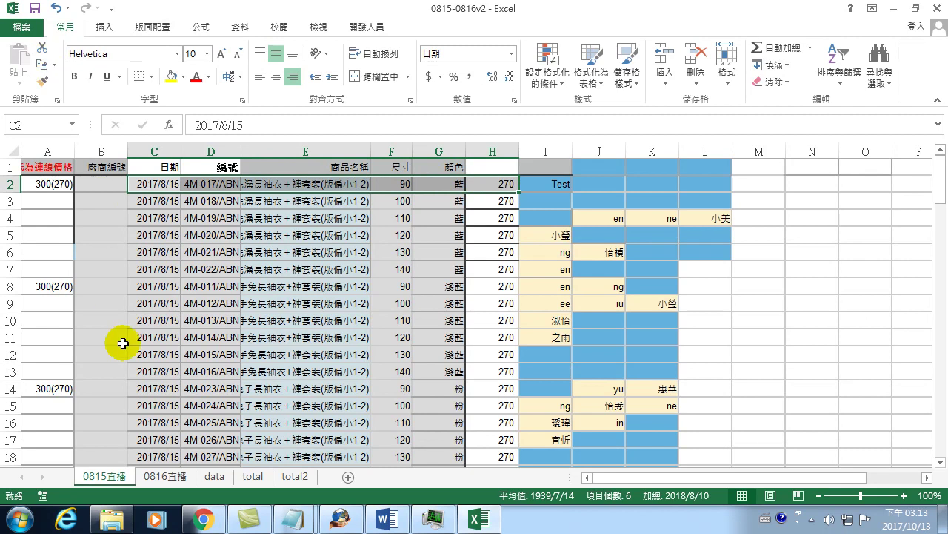
left_click(217, 477)
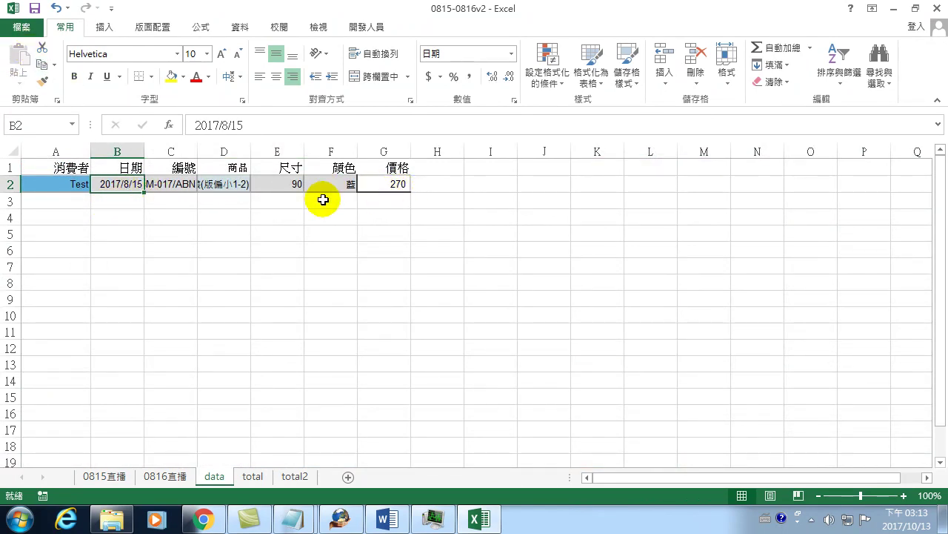
key("Left")
key("Down")
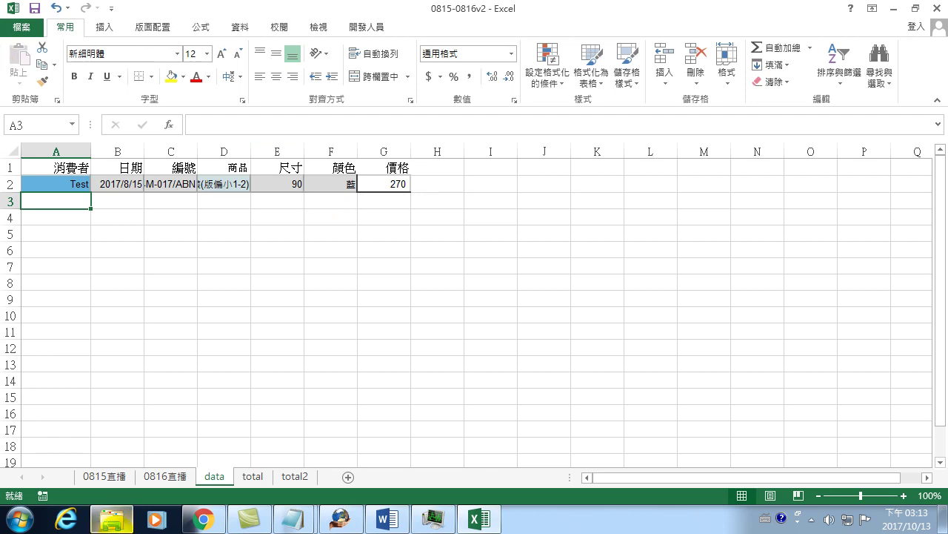
left_click(95, 476)
left_click(551, 183)
left_click(551, 183)
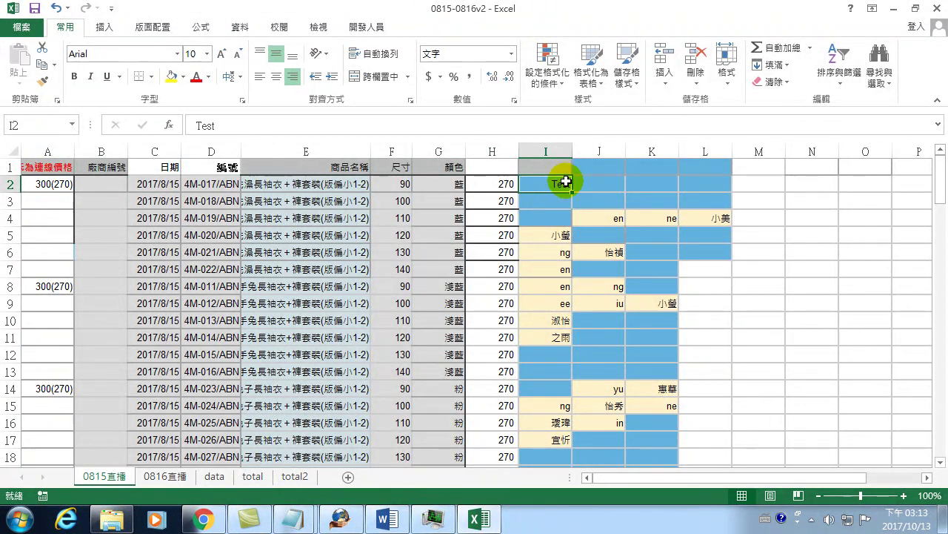
key("Left")
key("Down")
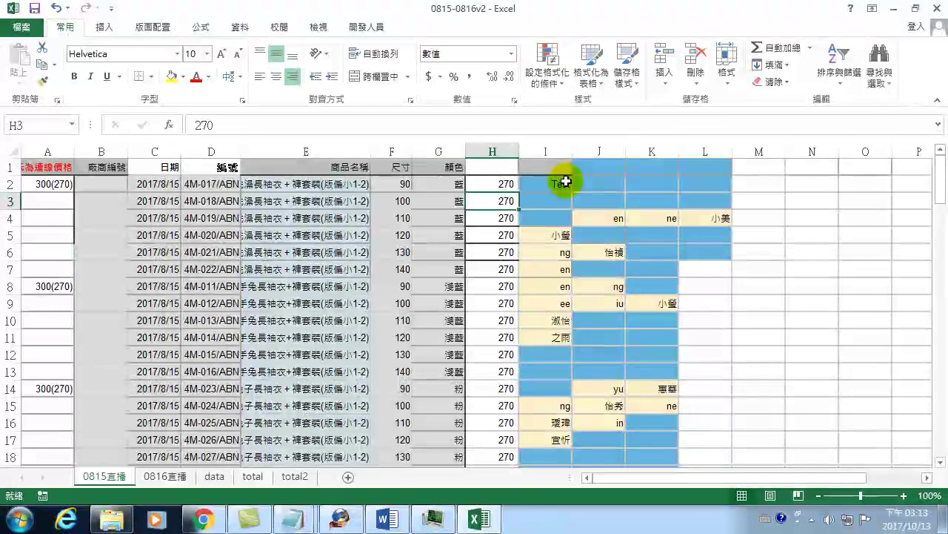
key("Right")
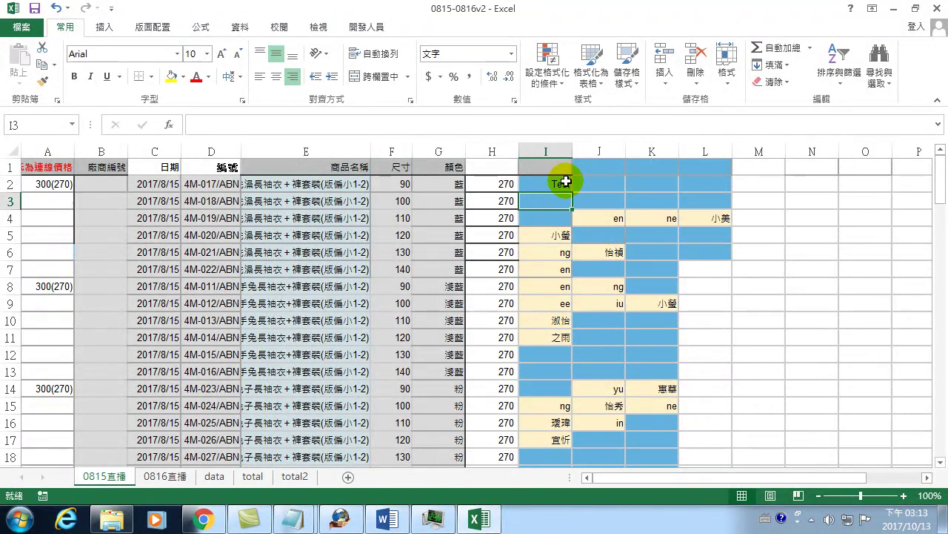